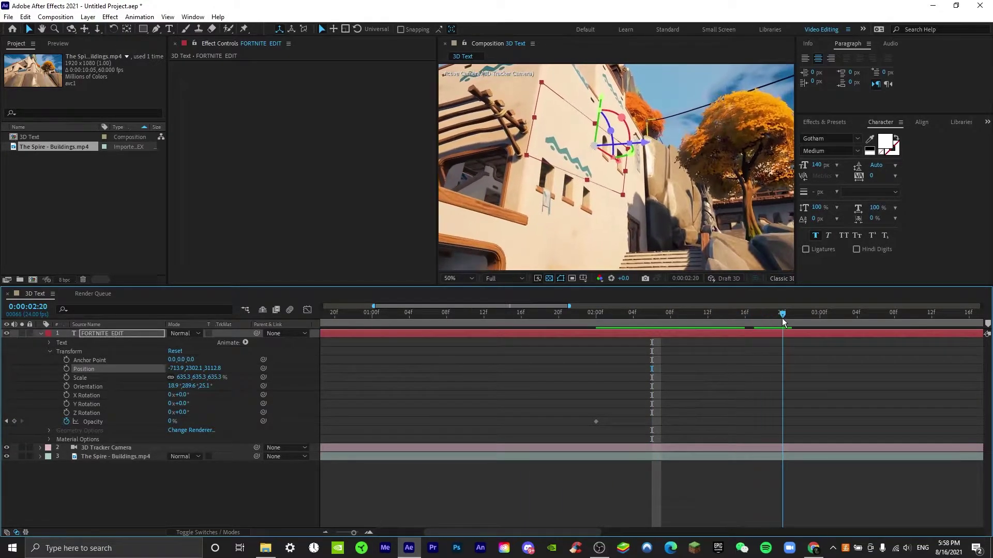
- Keyframe the FORTNITE EDIT text's opacity to 100% at 0:00:02:12 and preview the fade-in
left_click_drag(718, 314, 706, 317)
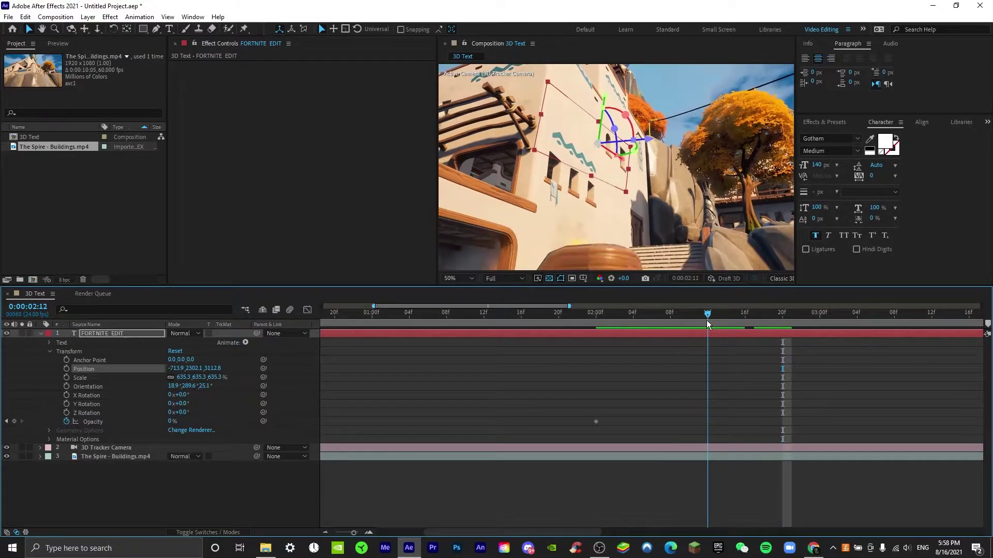
left_click(173, 422)
type("100")
key("Return")
left_click_drag(638, 309, 561, 323)
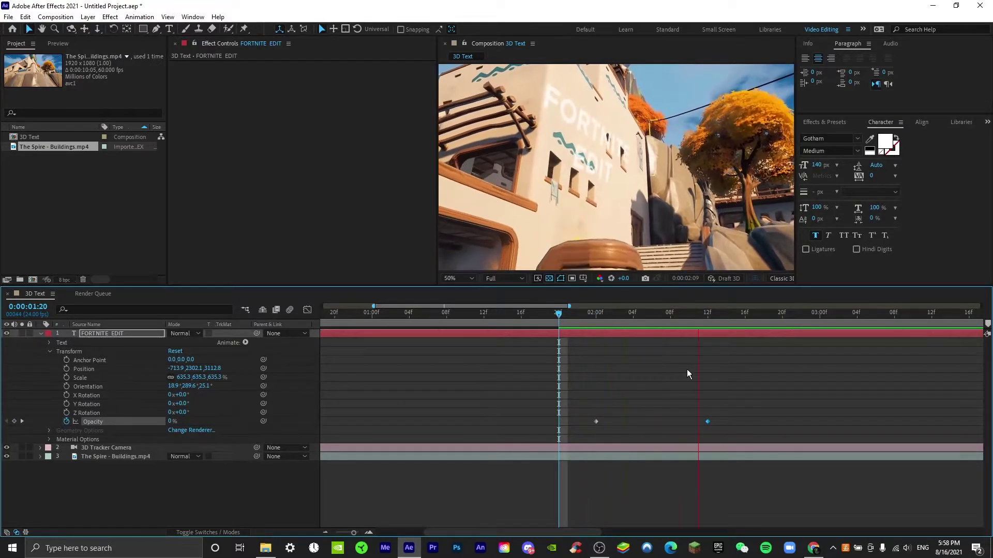
key("space")
key("space")
left_click(656, 386)
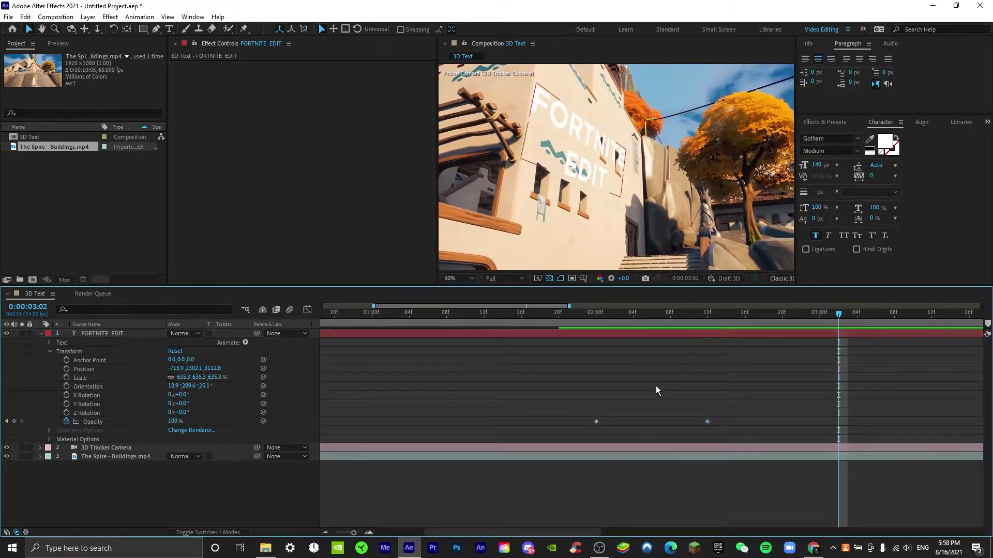
- Rotate the FORTNITE EDIT text to match the building wall, with an orientation of about 14.1°, 285.0°, 23.1°
left_click(582, 158)
left_click_drag(578, 187, 582, 186)
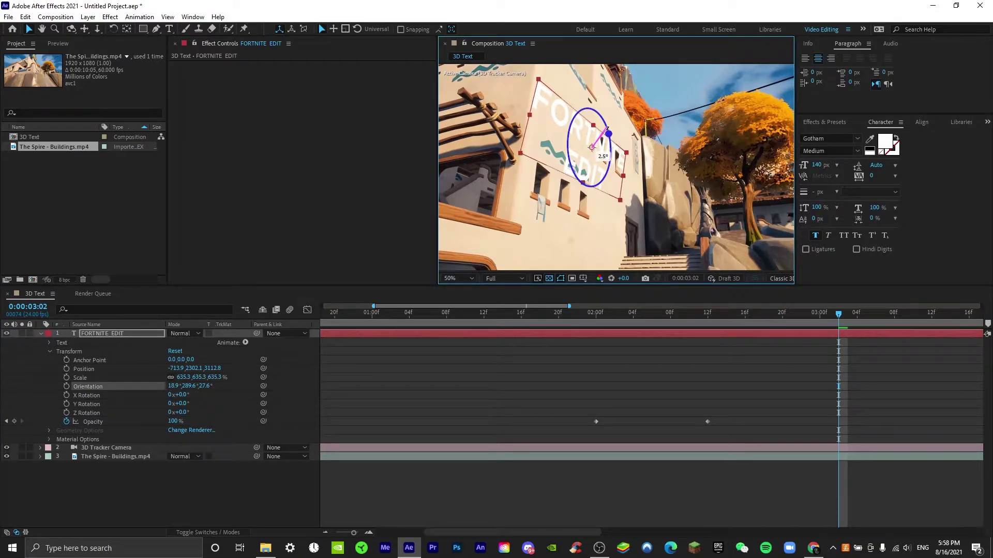
left_click_drag(607, 129, 605, 118)
left_click_drag(625, 156, 619, 140)
left_click(651, 343)
left_click_drag(637, 314, 830, 330)
- Fine-tune the text's Z orientation to about 25.2° and check its alignment with the wall along the timeline
left_click(585, 142)
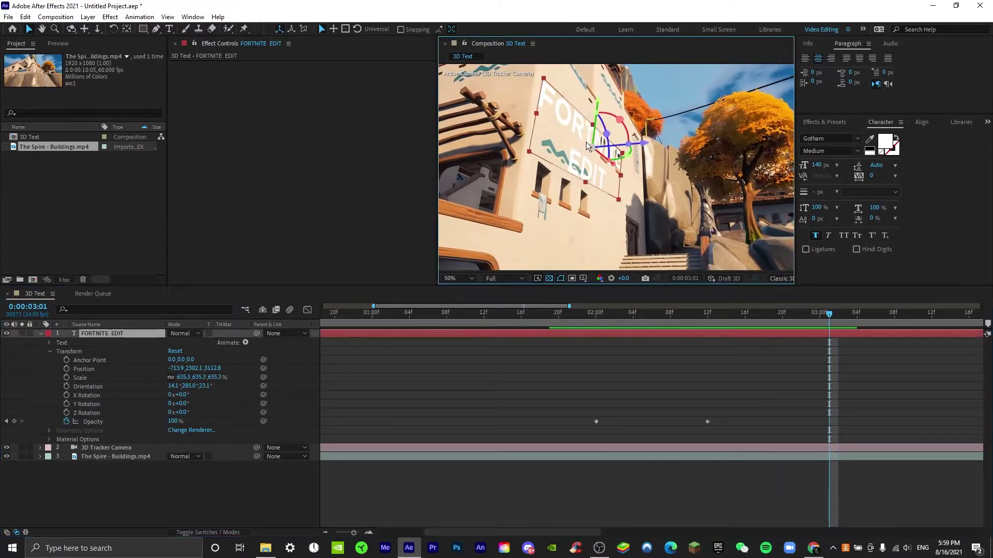
left_click_drag(594, 112, 617, 155)
left_click(654, 362)
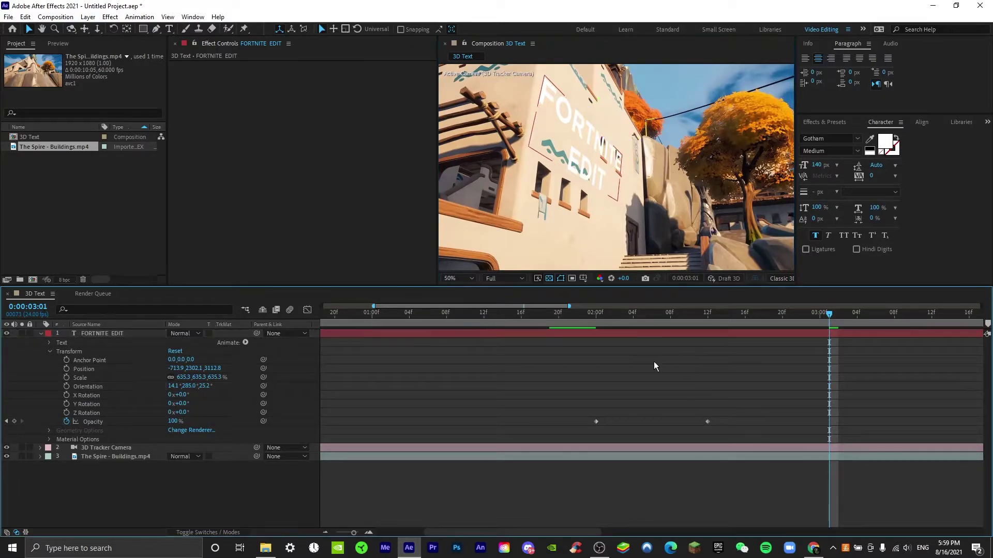
left_click_drag(538, 315, 950, 349)
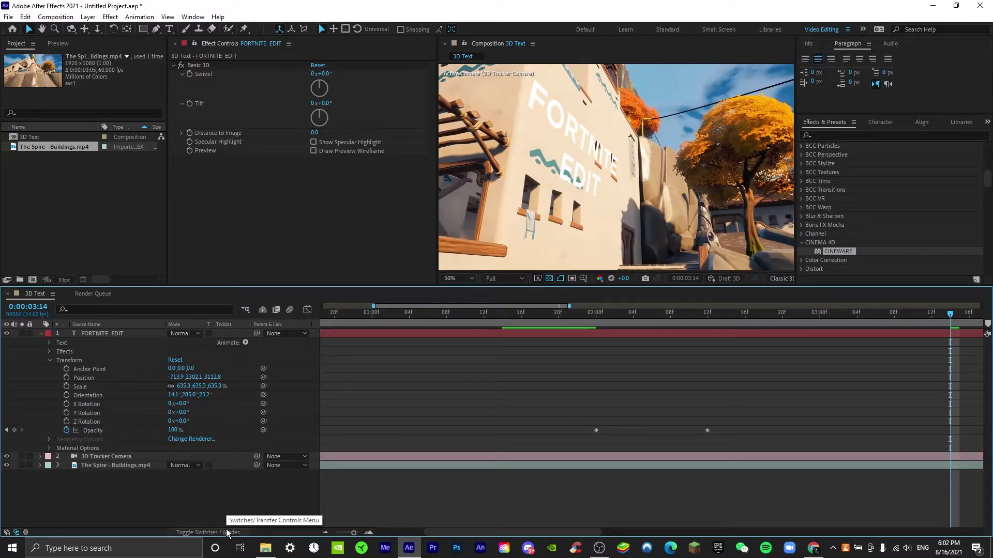
- Show the layer switches, enable motion blur for the FORTNITE EDIT layer, and play the result
left_click(192, 529)
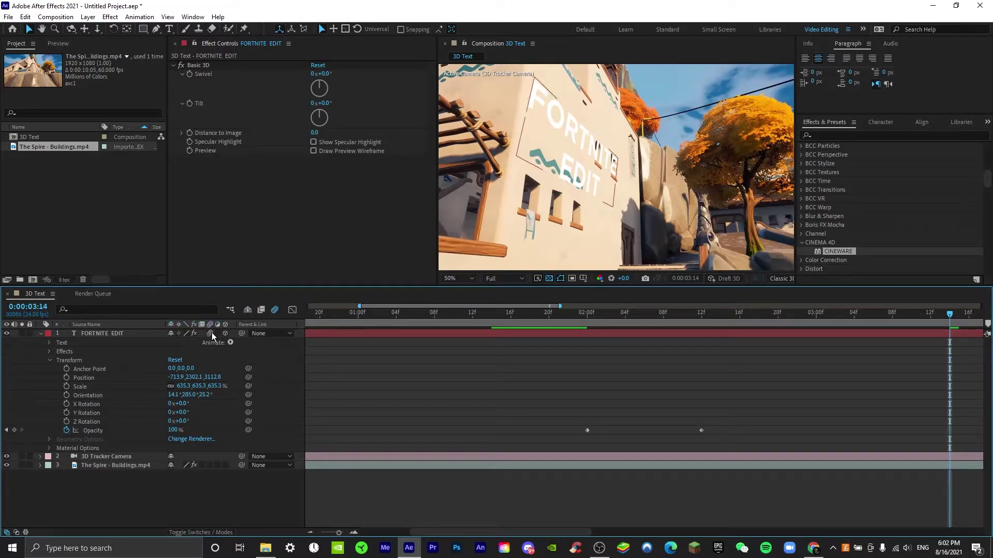
left_click(567, 314)
key("space")
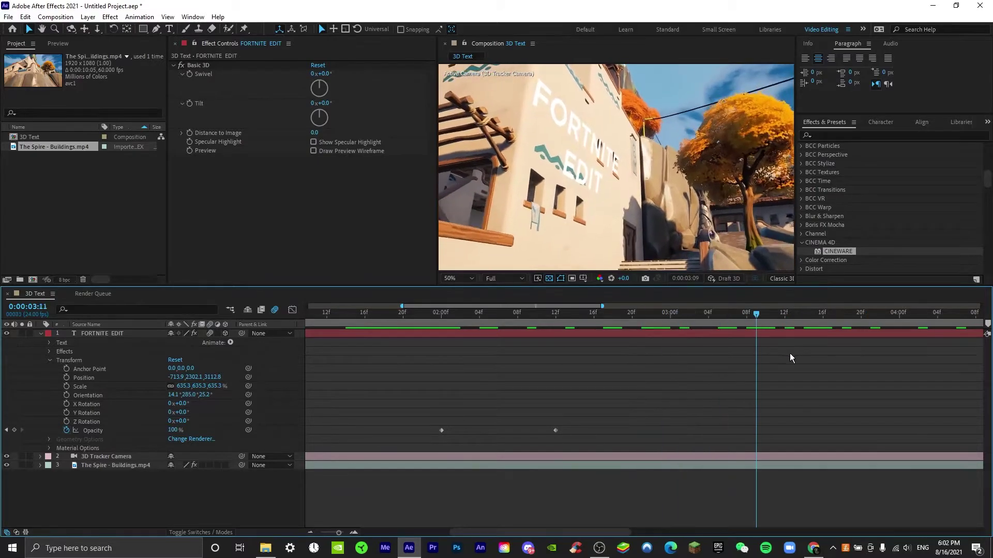
- Move the FORTNITE EDIT text along its depth axis to a position of about -425.1, 2321.0, 3037.5
left_click(591, 157)
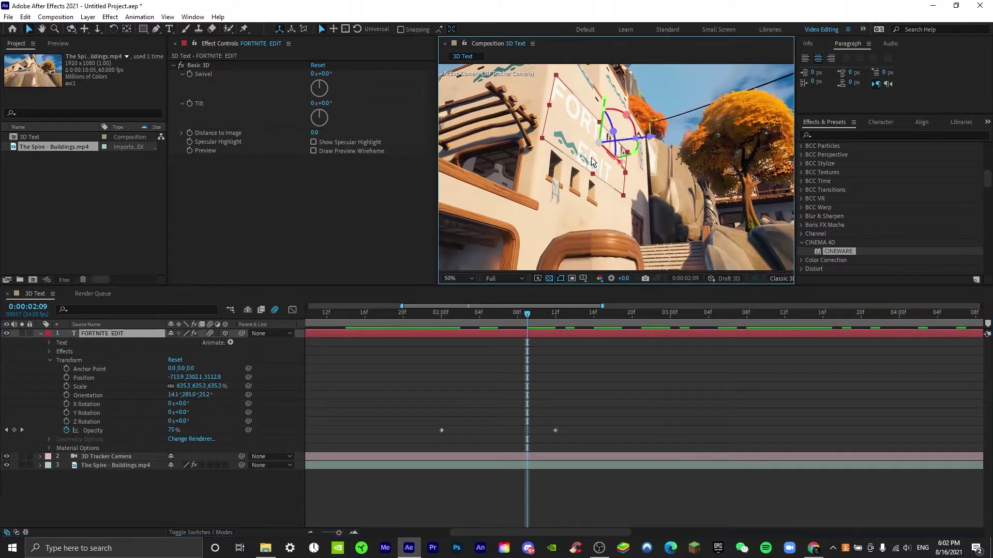
left_click_drag(649, 137, 679, 142)
left_click(609, 388)
left_click_drag(433, 312, 622, 313)
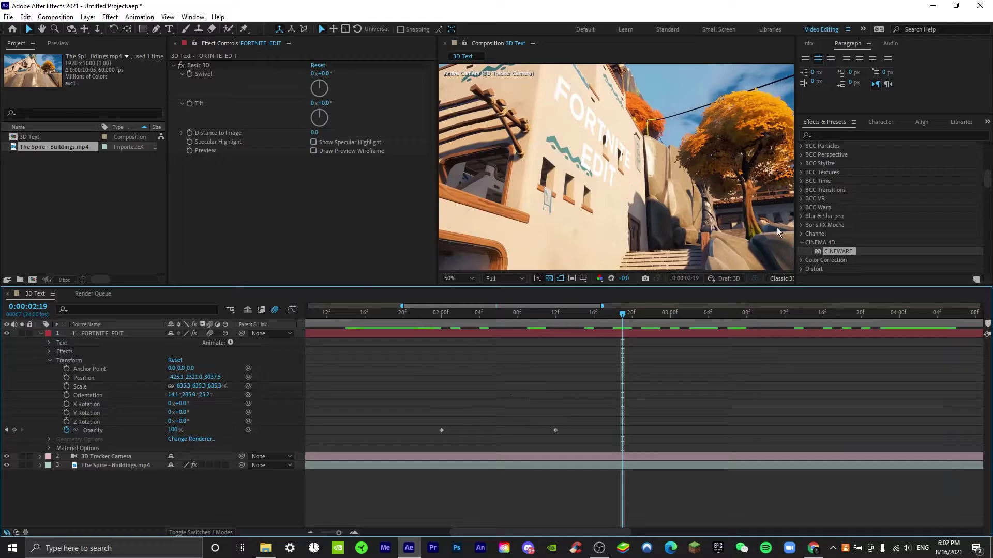
- Remove the Basic 3D effect from the FORTNITE EDIT layer
left_click(216, 65)
key("Delete")
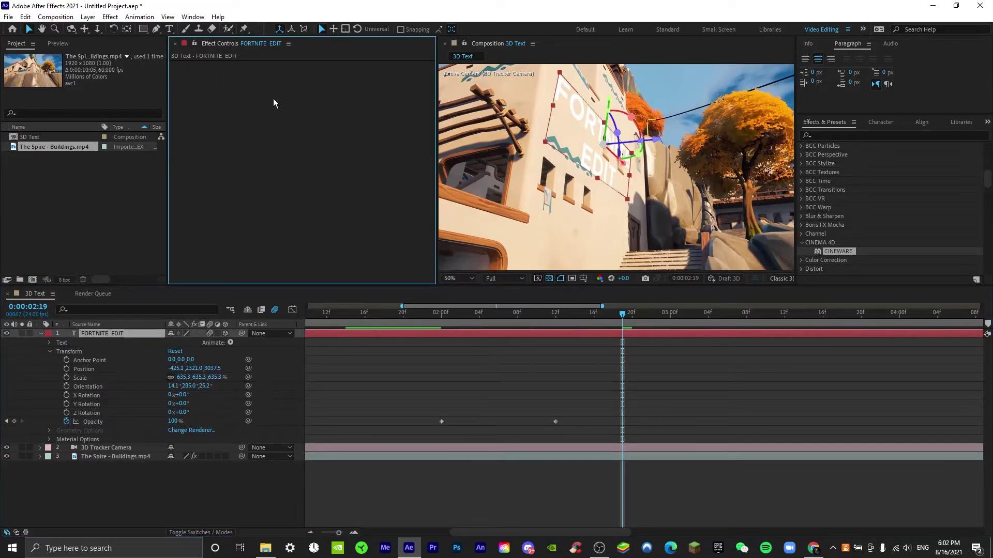
left_click(734, 398)
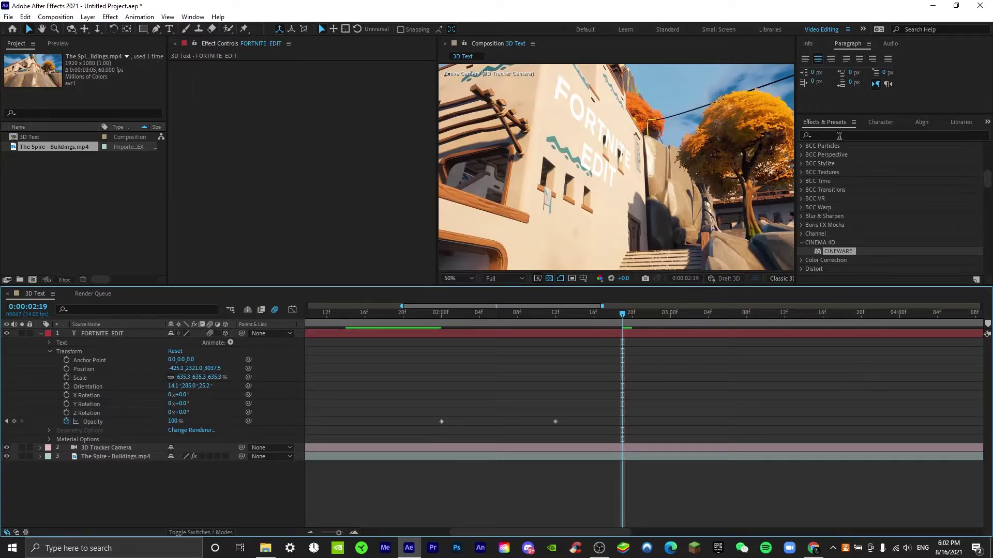
left_click(838, 136)
left_click(784, 337)
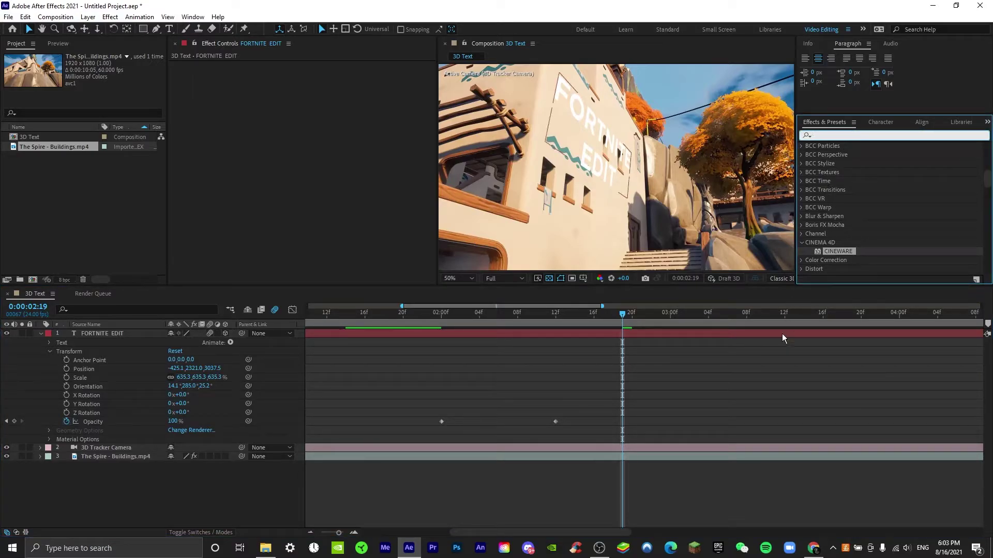
- Set the FORTNITE EDIT text to the Gotham Ultra style with faux italic and check it along the timeline
left_click(468, 333)
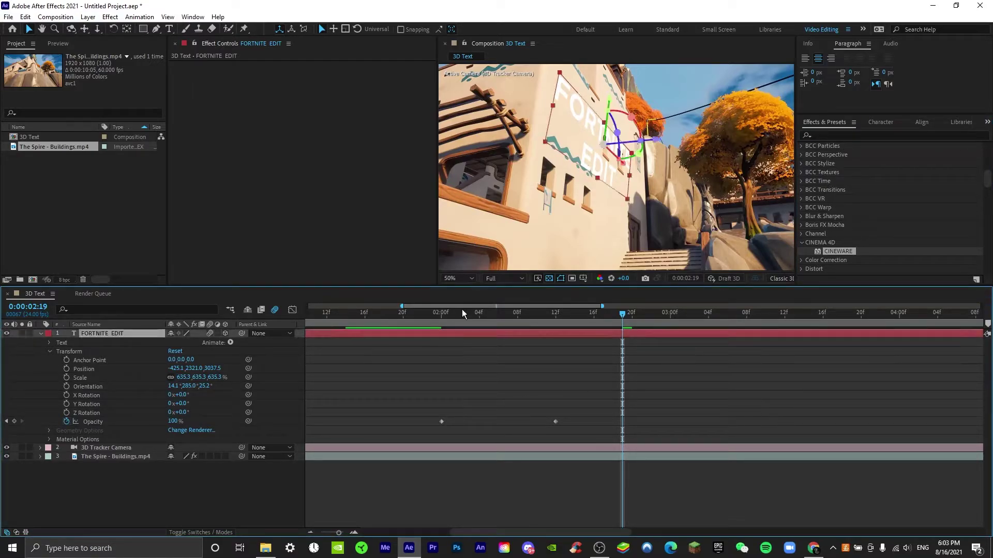
left_click(881, 123)
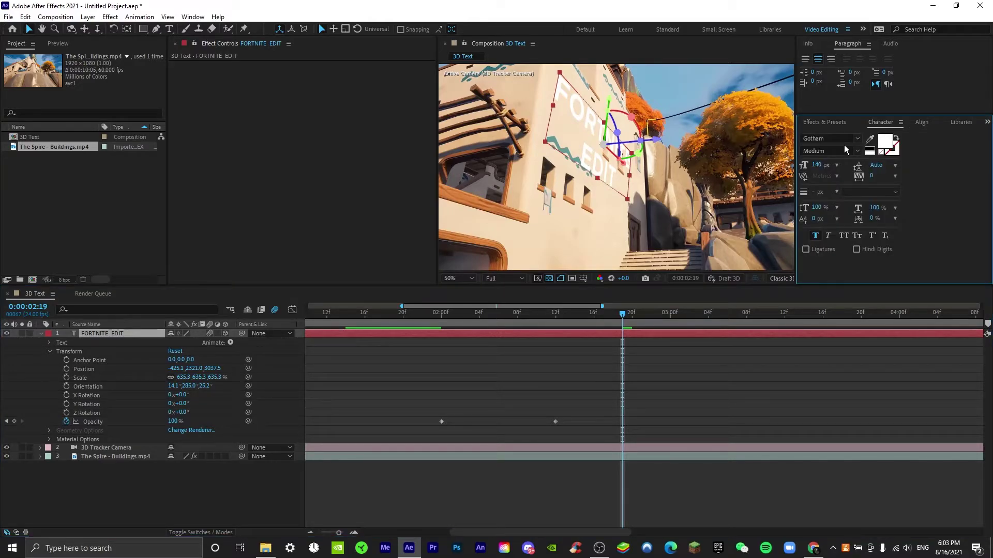
left_click(857, 151)
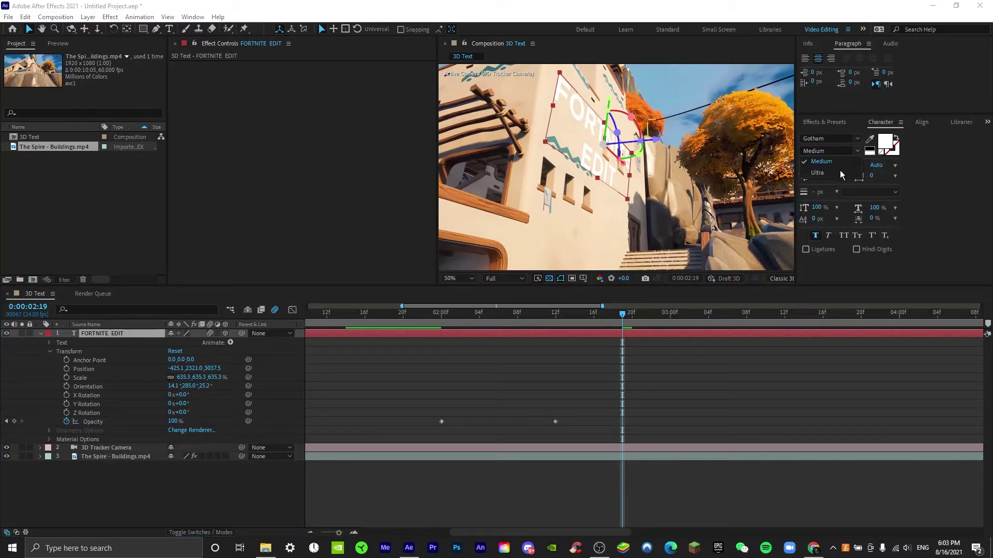
left_click(840, 172)
left_click(954, 188)
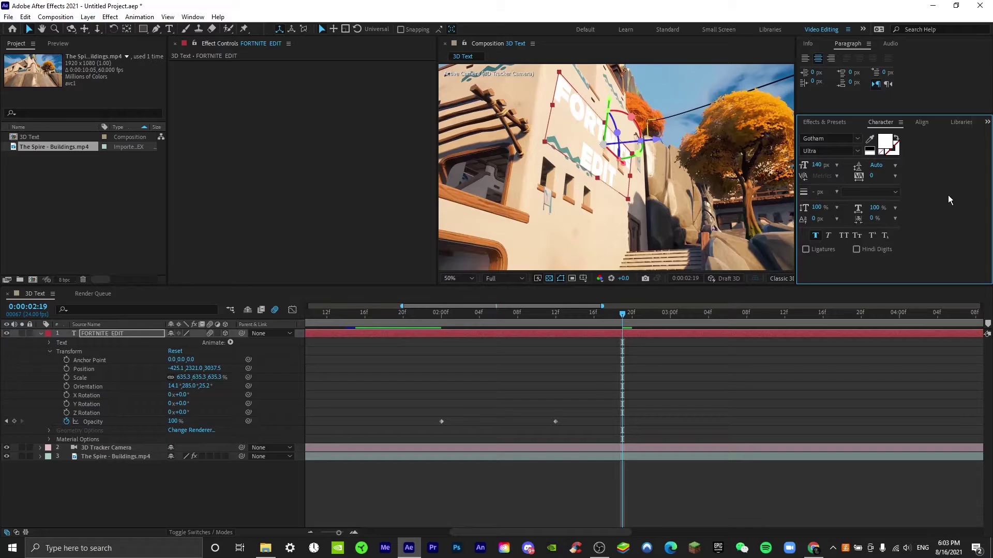
left_click(828, 236)
left_click(780, 352)
left_click_drag(588, 312, 939, 324)
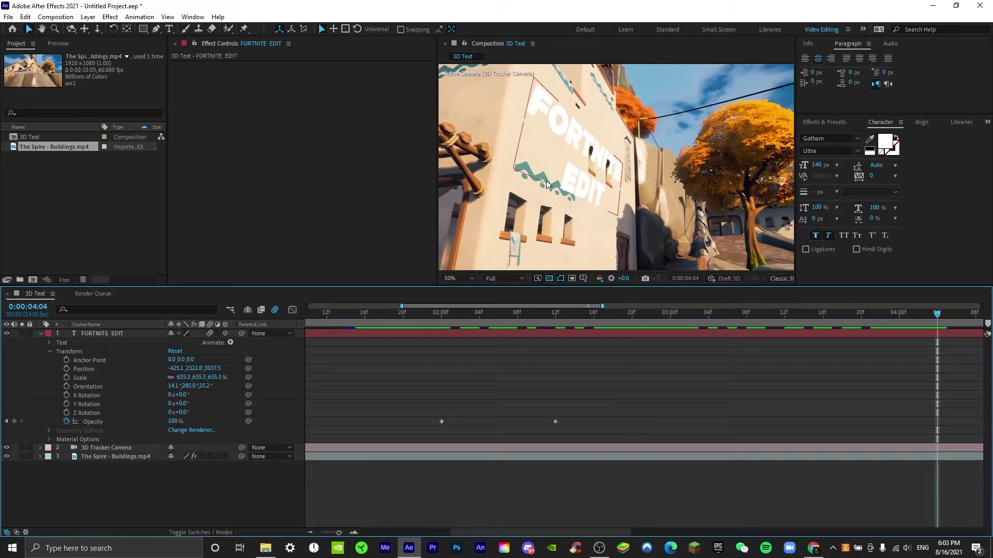
left_click_drag(386, 308, 923, 341)
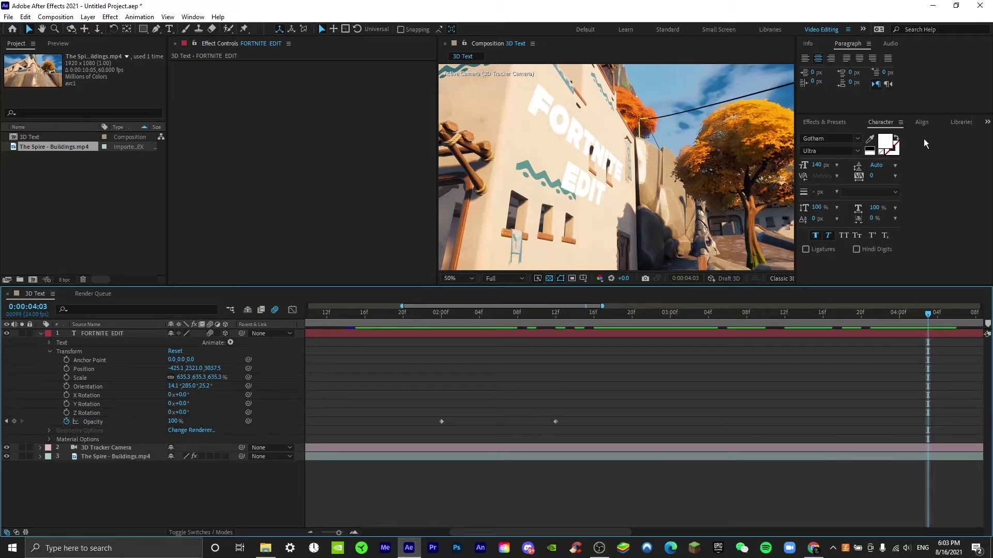
- Duplicate the FORTNITE EDIT text layer and place the copy directly beneath the original in the layer stack
left_click(355, 334)
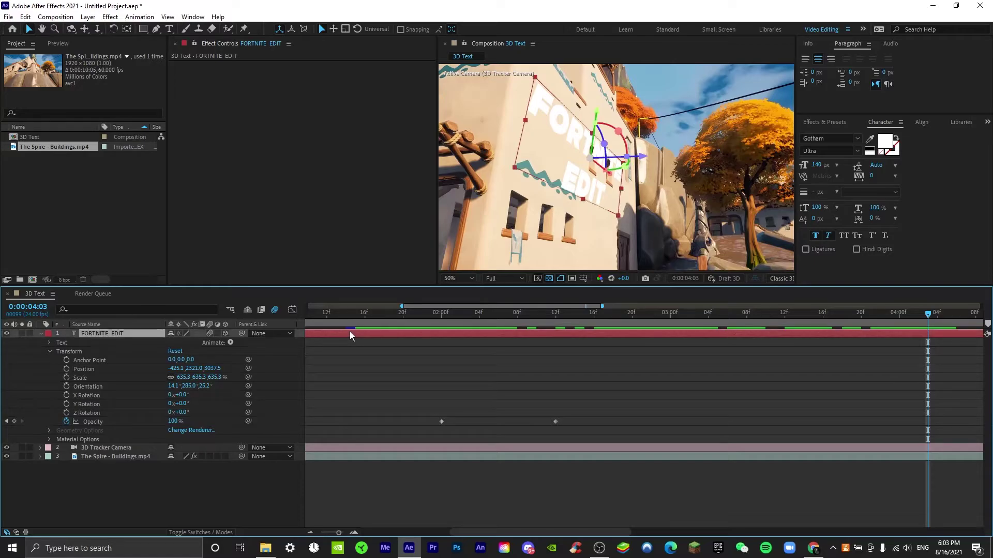
left_click(421, 354)
left_click(436, 334)
key("ctrl+d")
left_click_drag(357, 328, 604, 328)
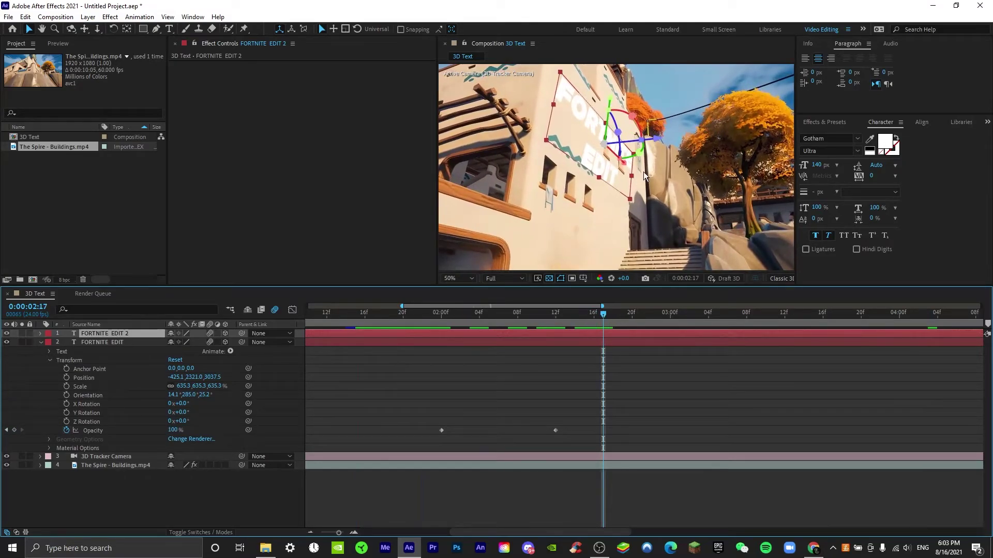
left_click_drag(654, 144, 655, 145)
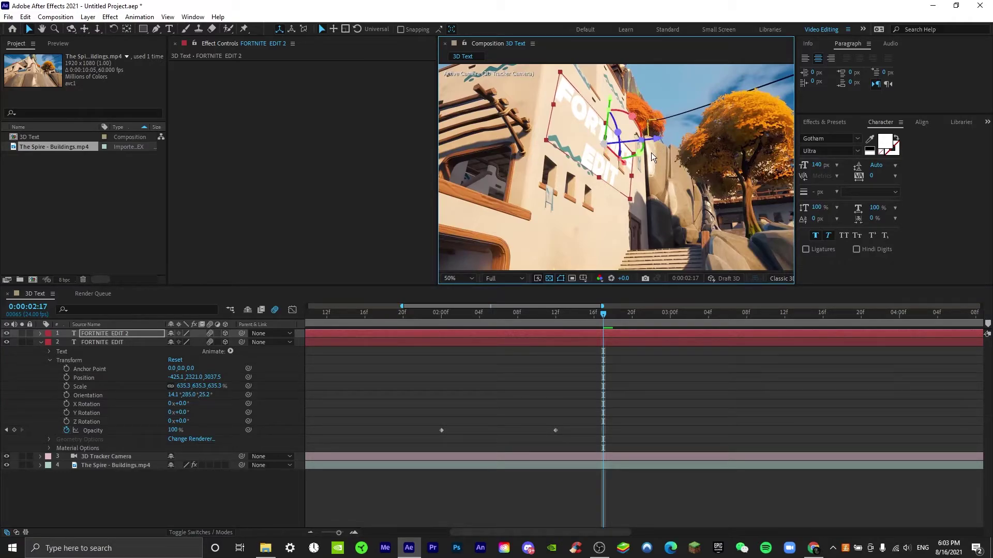
left_click(631, 412)
left_click(506, 342)
left_click_drag(124, 334, 124, 349)
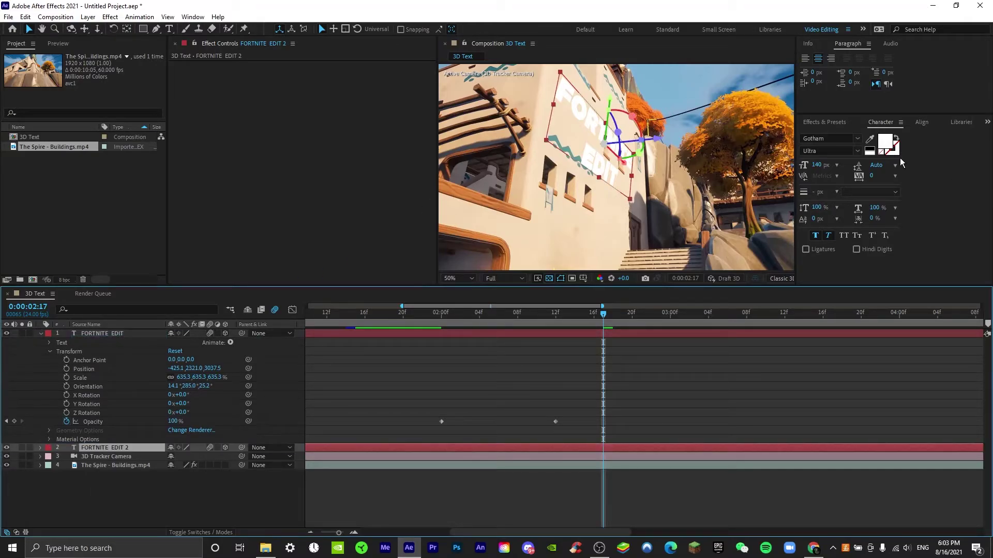
- Set the duplicate text layer's fill color to black (000000)
left_click(884, 140)
type("000000")
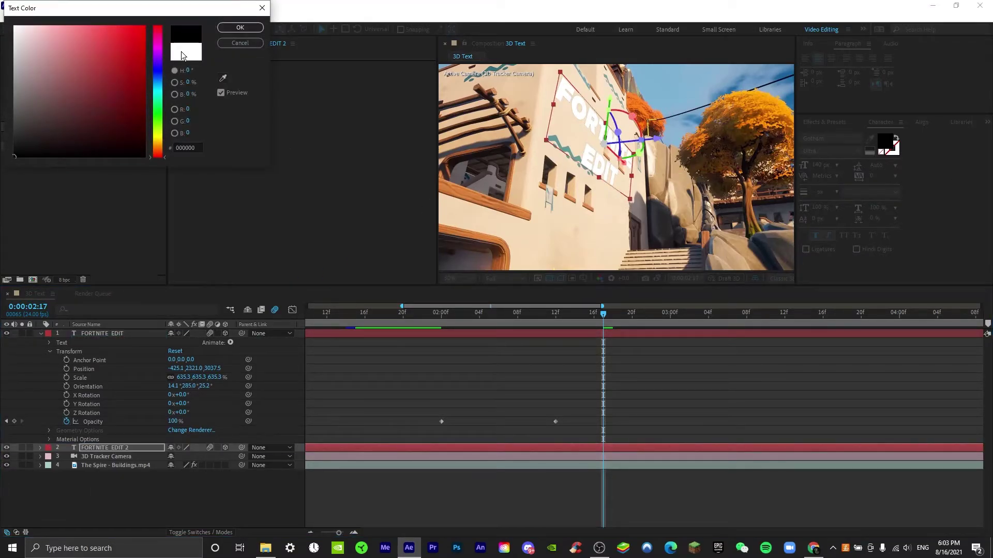
left_click(241, 28)
left_click(616, 375)
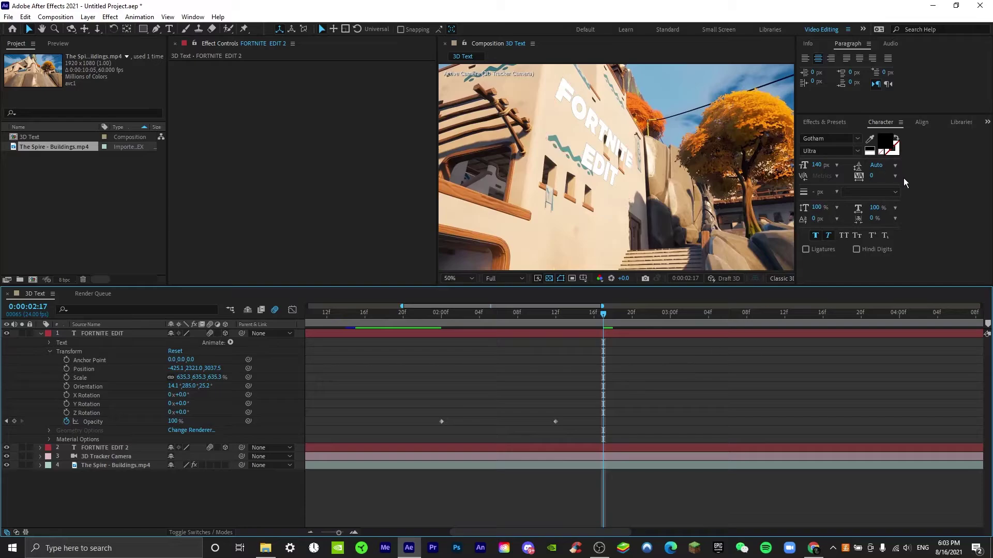
- Offset the black text copy slightly along its depth axis to form a shadow behind the white text
left_click(112, 448)
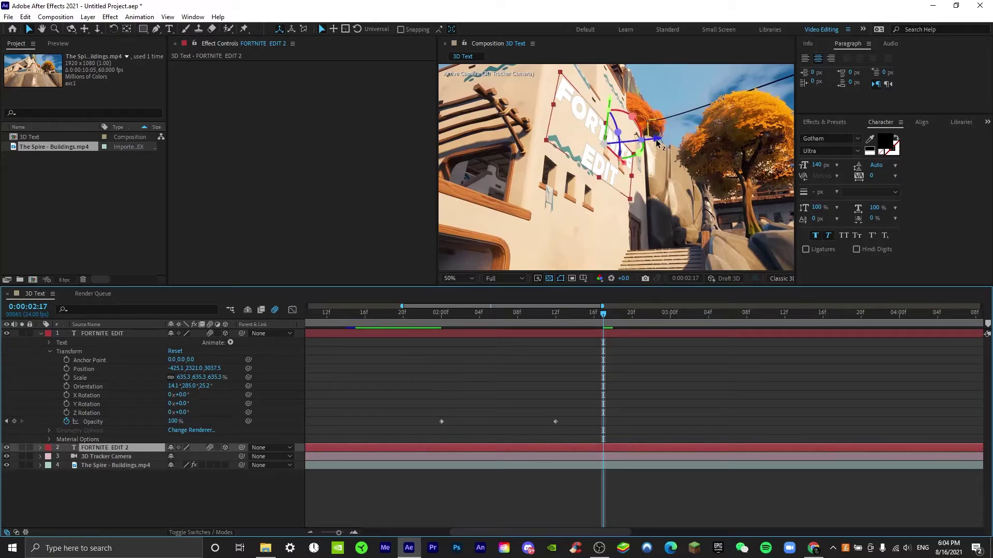
left_click_drag(655, 140, 651, 146)
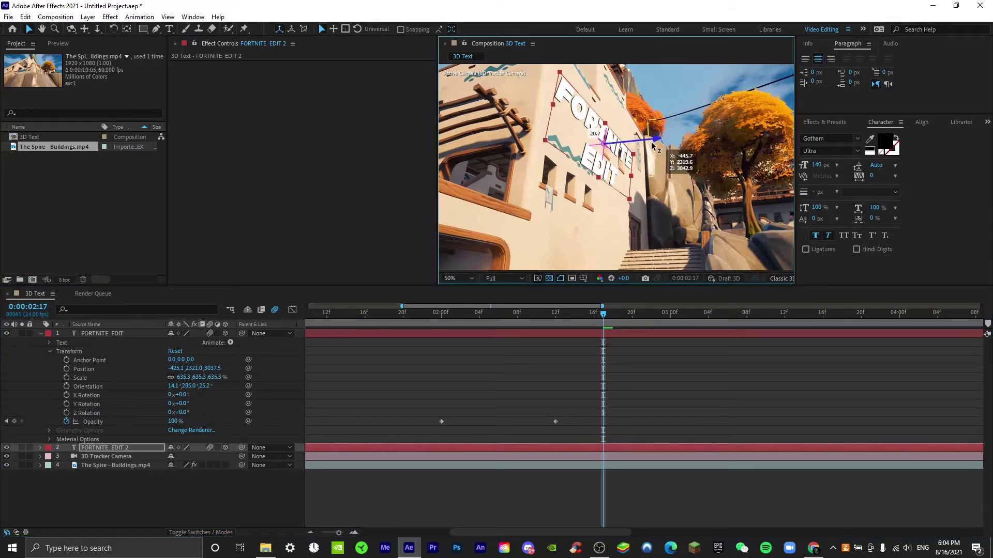
left_click(672, 376)
left_click_drag(488, 312, 954, 336)
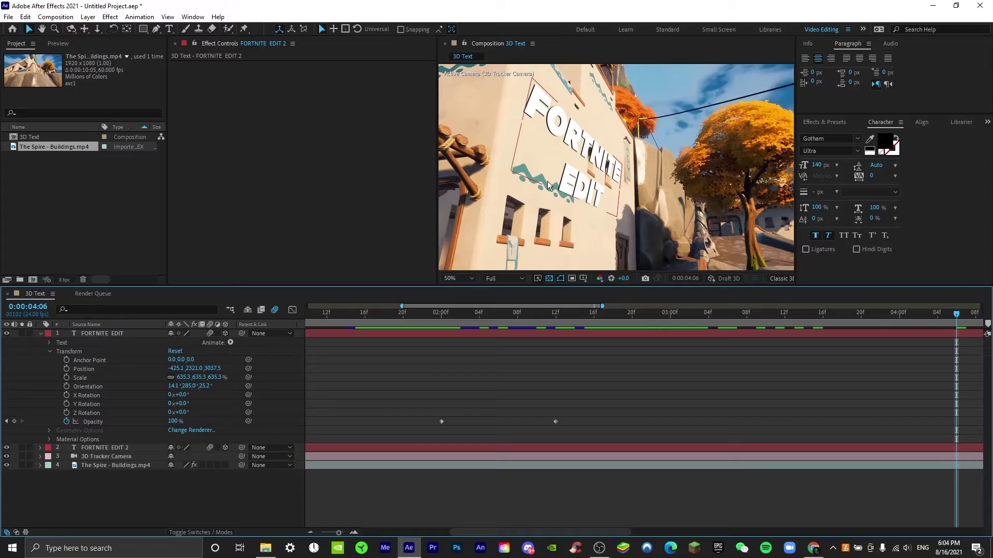
- Nudge the black text copy slightly along its vertical axis to refine the shadow offset
left_click(328, 448)
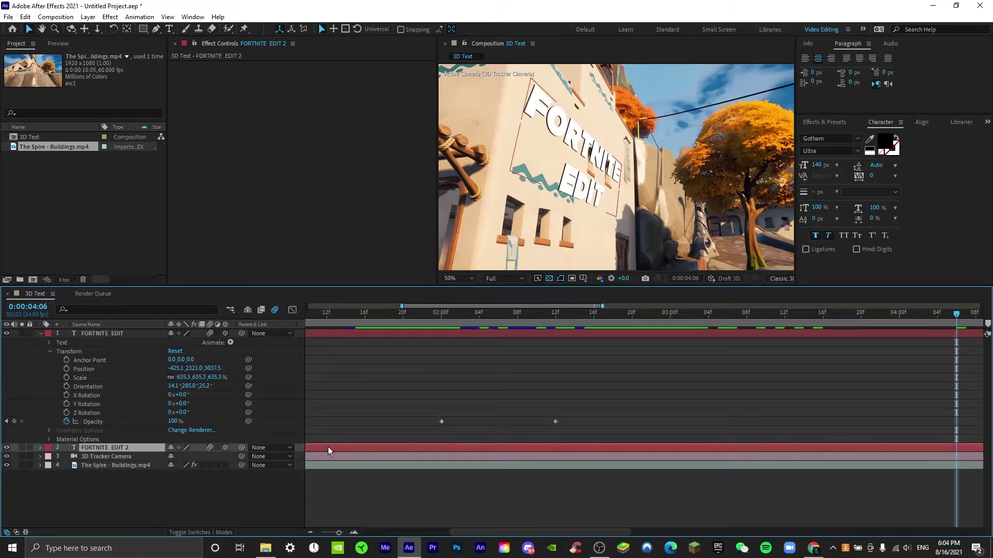
left_click_drag(595, 123, 596, 122)
left_click(643, 401)
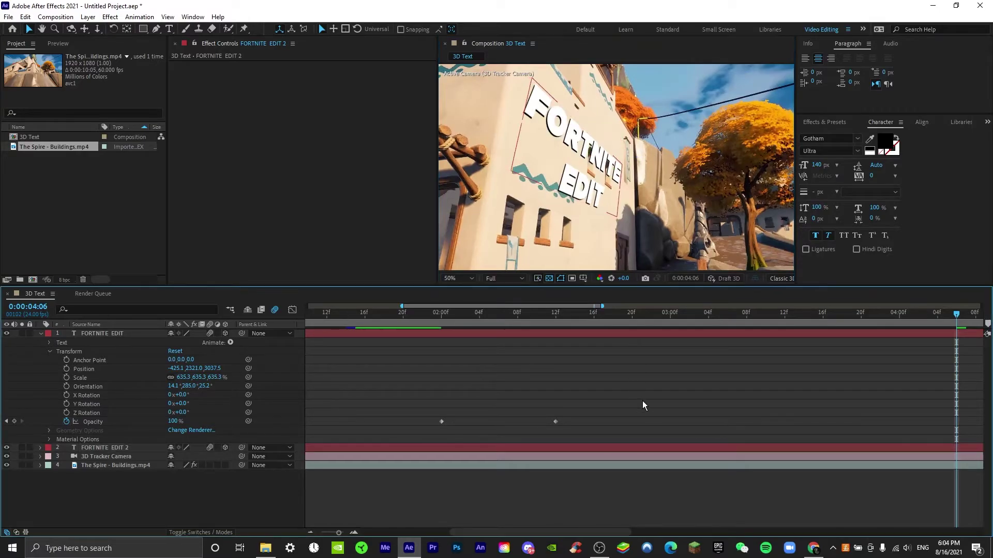
- Scrub and play through the composition to review the tracked text, its fade-in and its shadow
left_click(413, 314)
left_click_drag(430, 312, 945, 336)
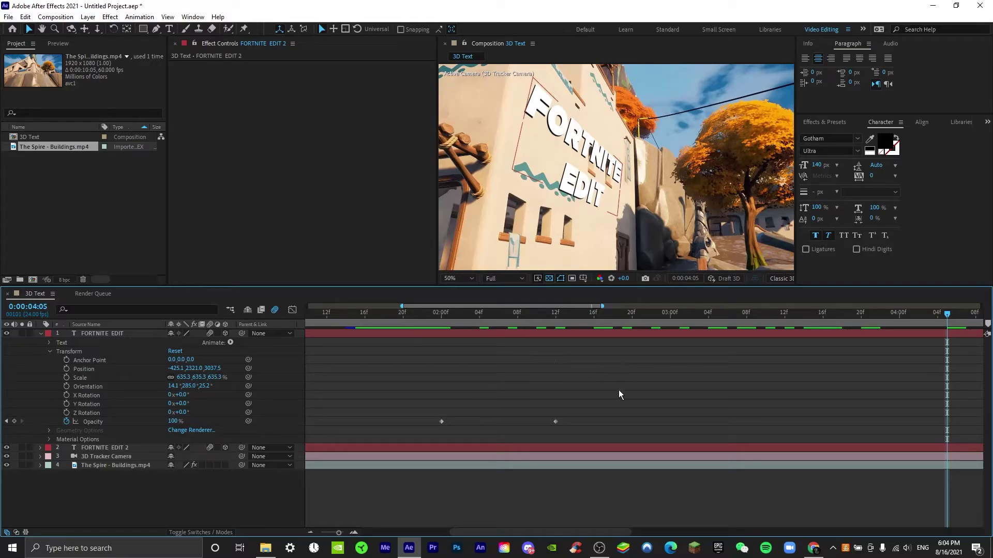
left_click_drag(383, 319, 942, 331)
key("space")
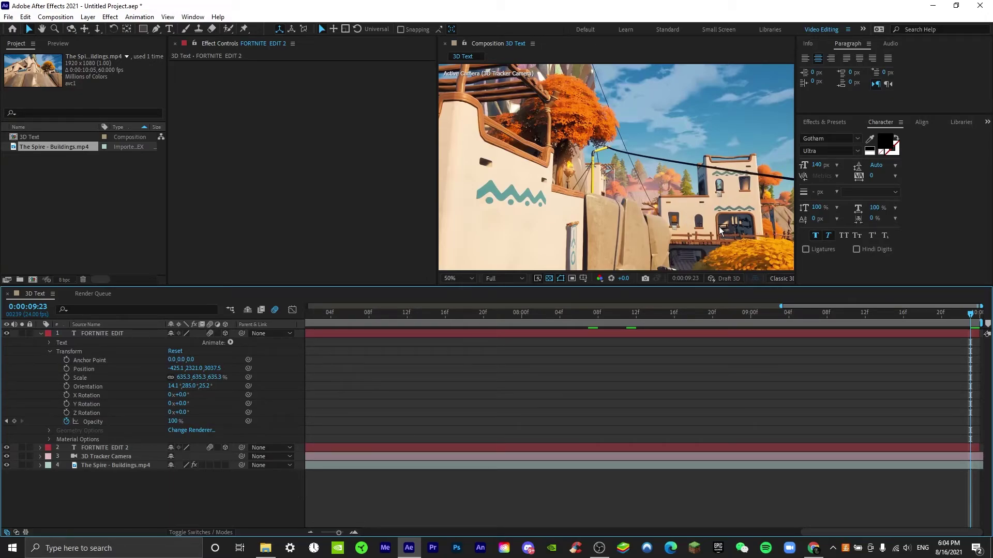
left_click_drag(610, 310, 176, 330)
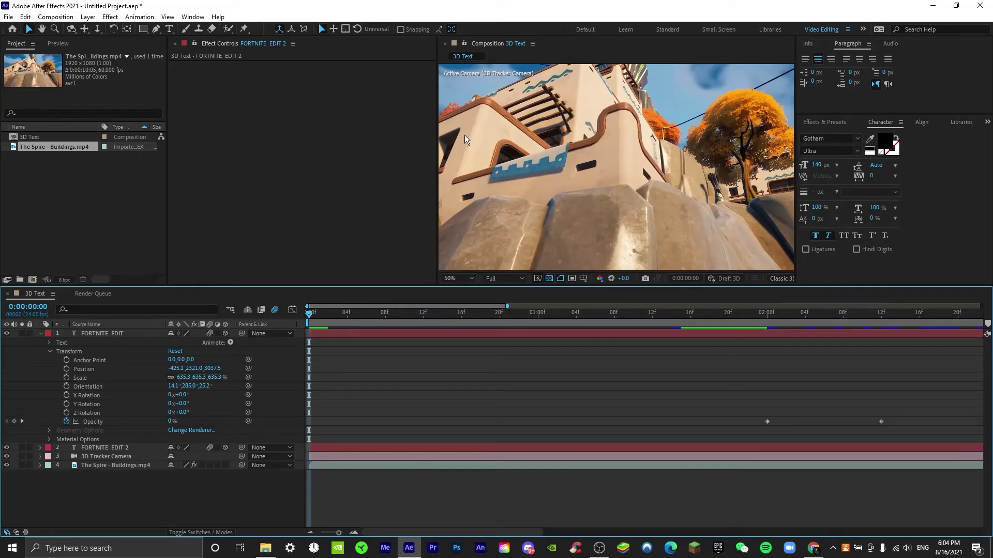
left_click_drag(524, 317, 148, 339)
key("space")
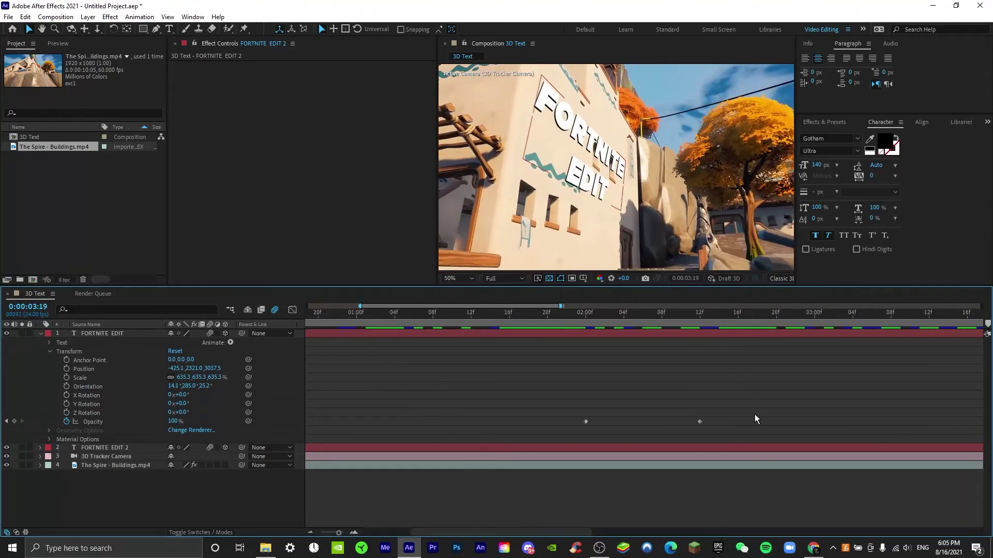